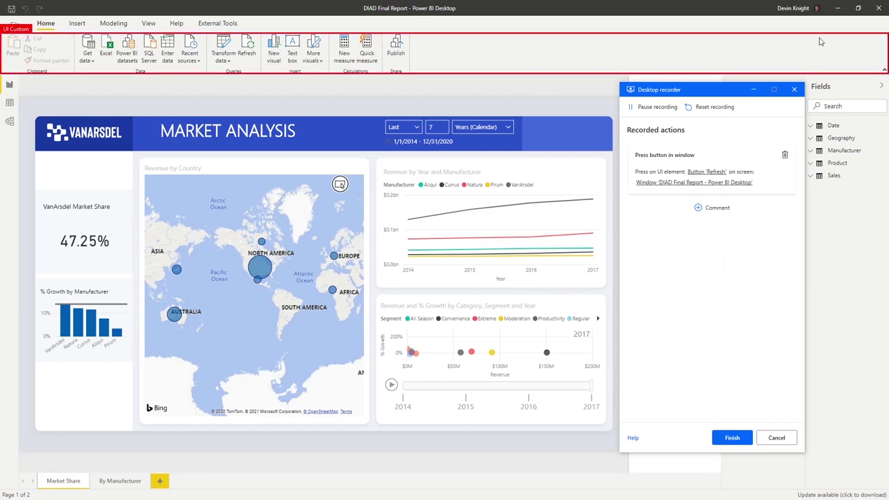
Record closing the DIAD Final Report window and saving its changes, and finish the desktop recording.
click(881, 8)
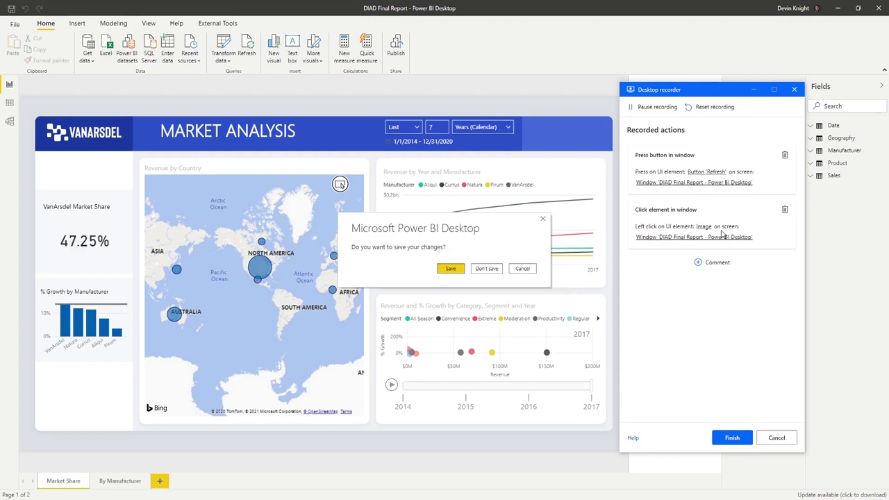
click(449, 270)
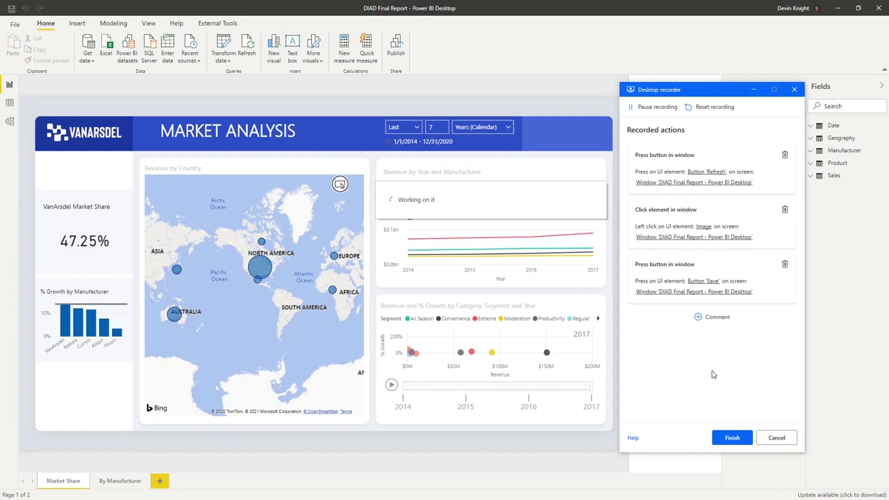
key(super+d)
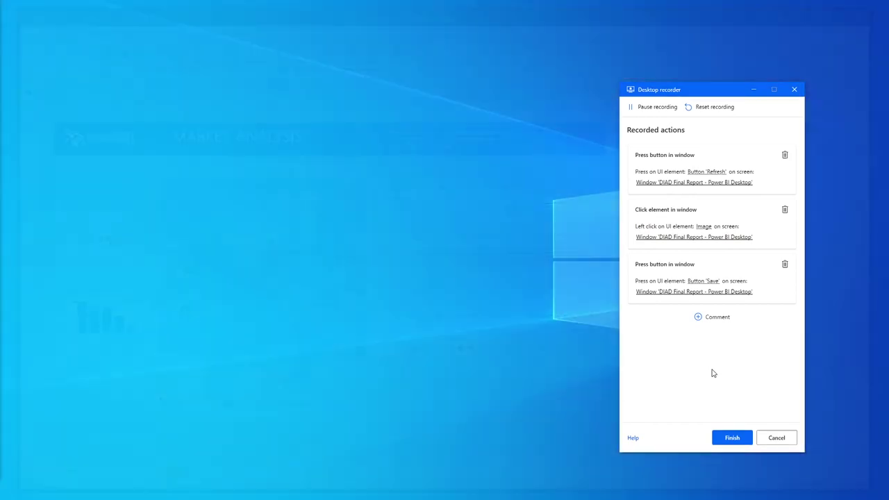
click(734, 441)
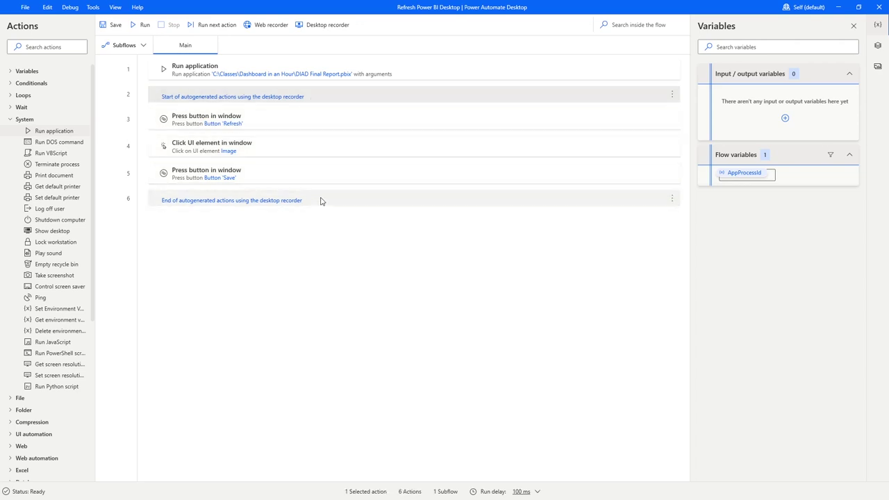
Save the Refresh Power BI Desktop flow with its recorded actions and test-run it, closing the report window it opens.
click(320, 201)
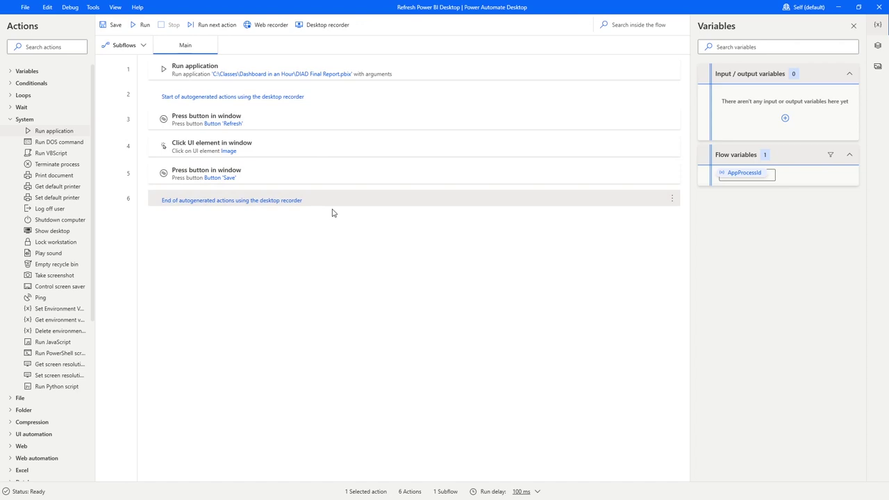
click(113, 25)
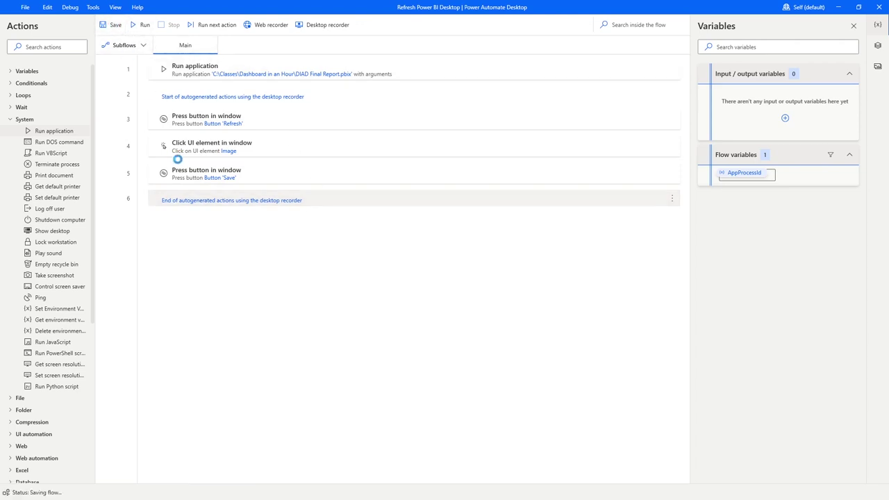
click(511, 274)
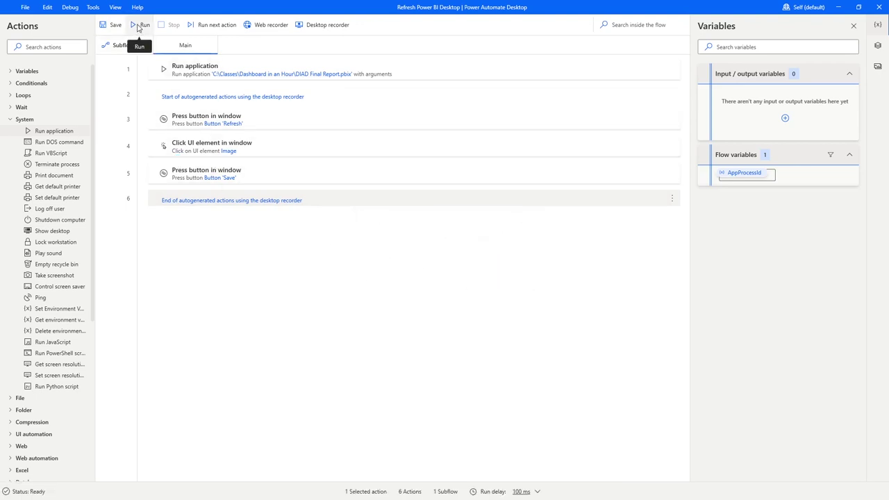
click(137, 26)
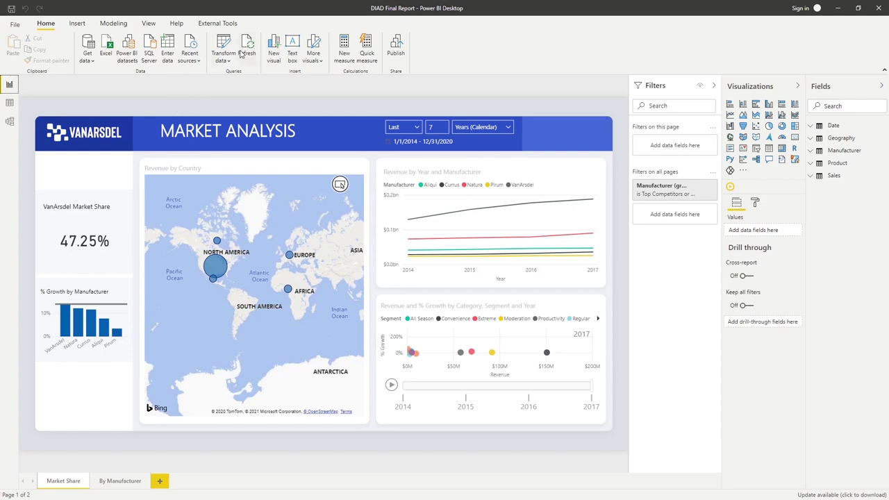
click(878, 8)
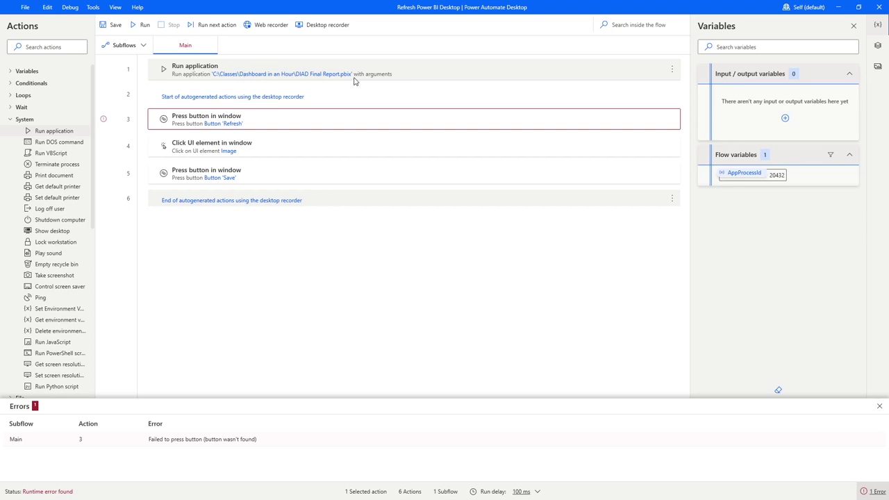
Add a Wait for window content action before the Refresh button press, waiting until the window contains the UI element Button 'Refresh'.
click(238, 117)
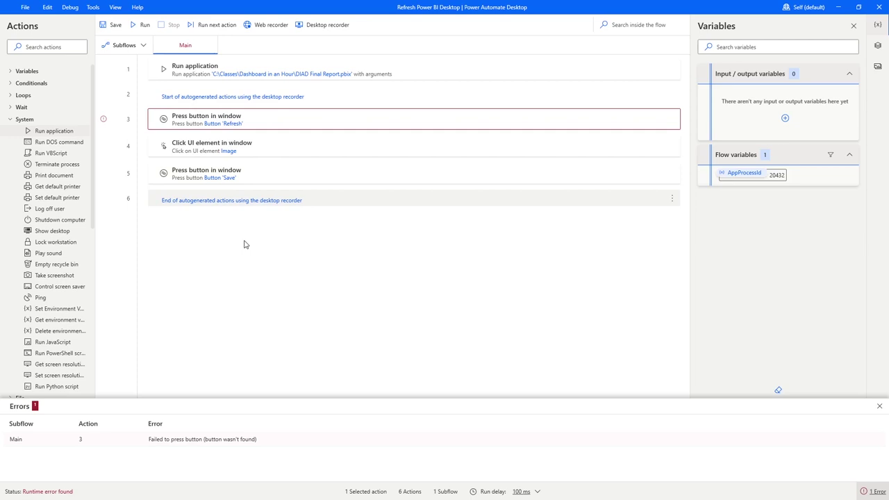
click(69, 47)
text(wait)
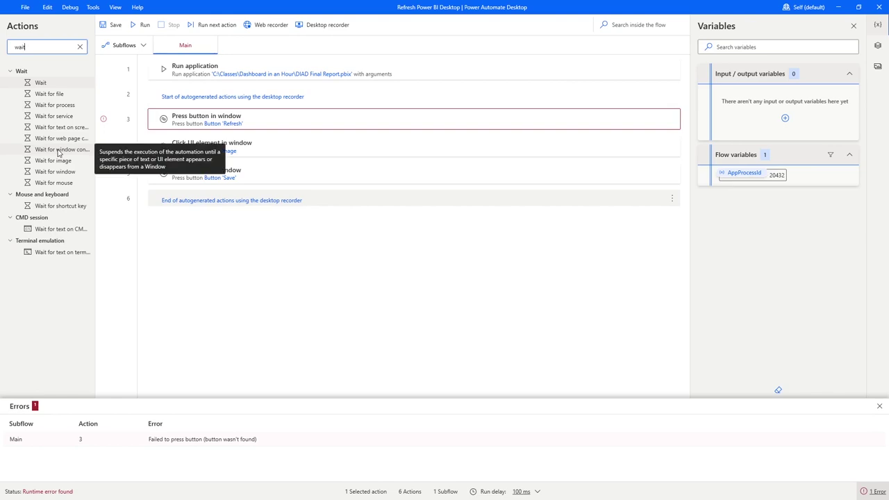
drag(49, 153, 212, 124)
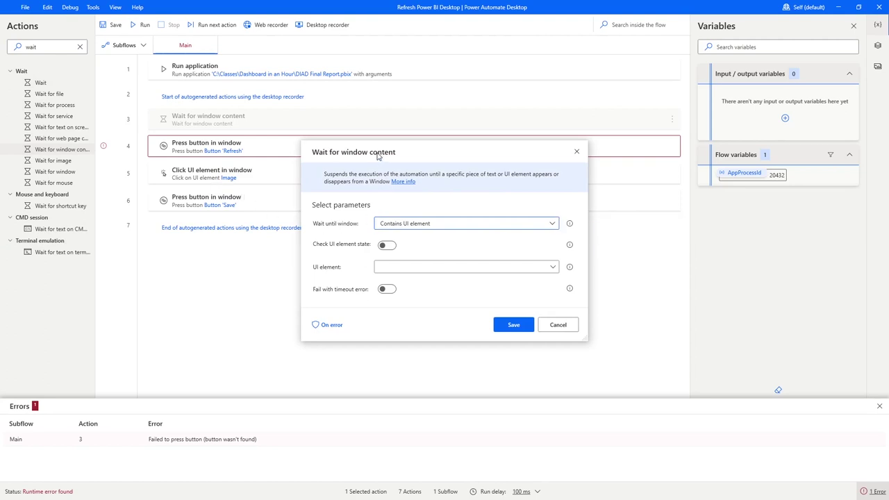
drag(379, 152, 309, 106)
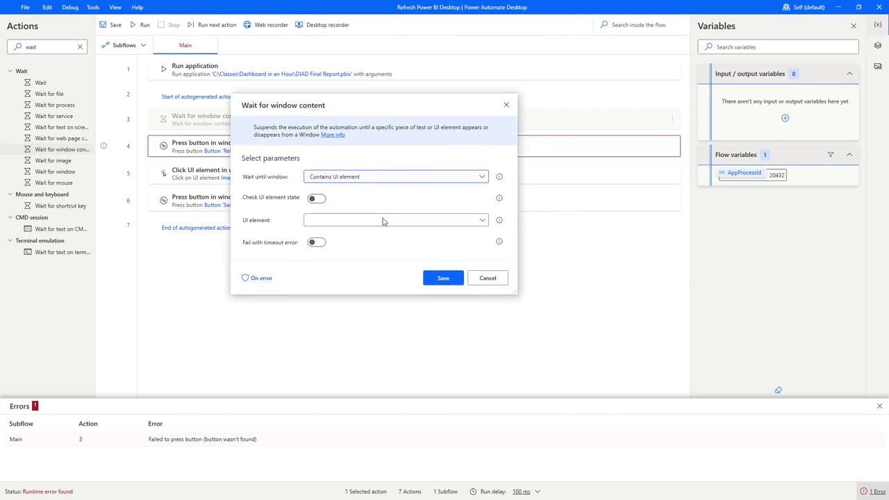
click(482, 220)
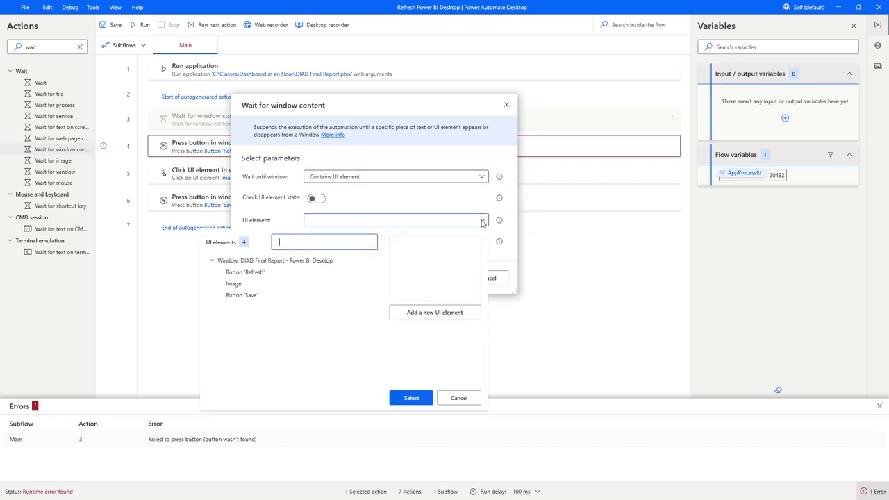
click(241, 273)
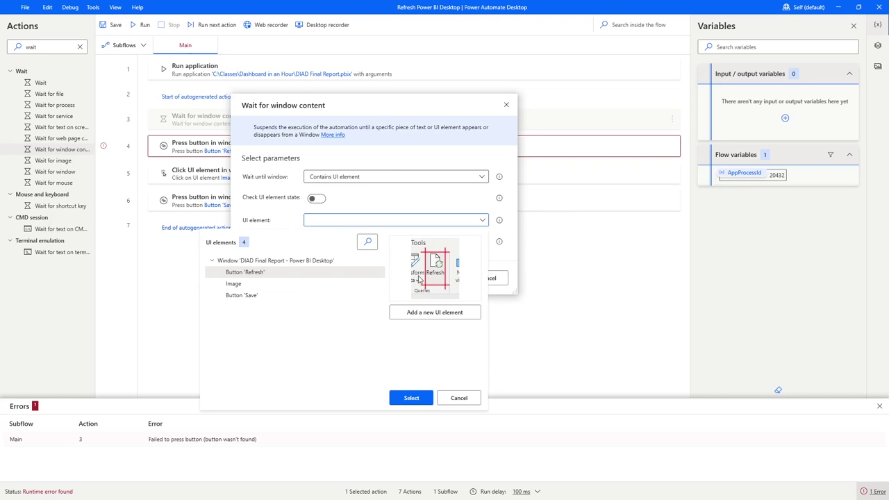
click(411, 399)
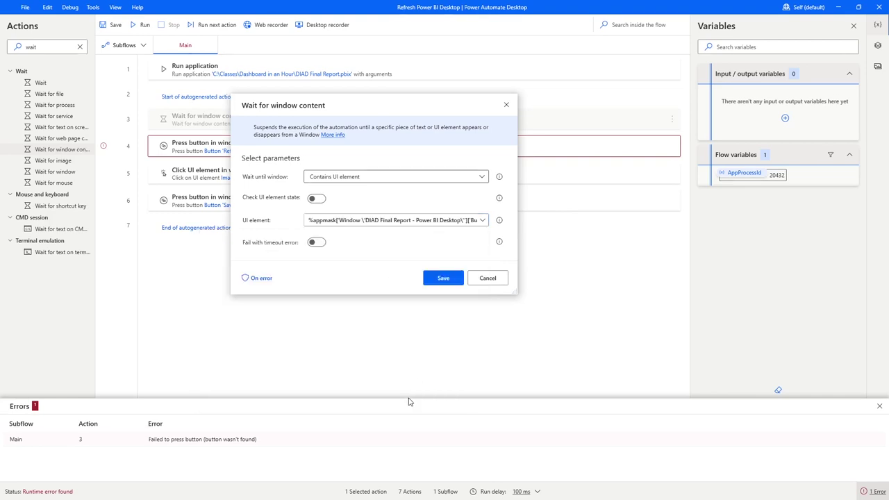
click(438, 279)
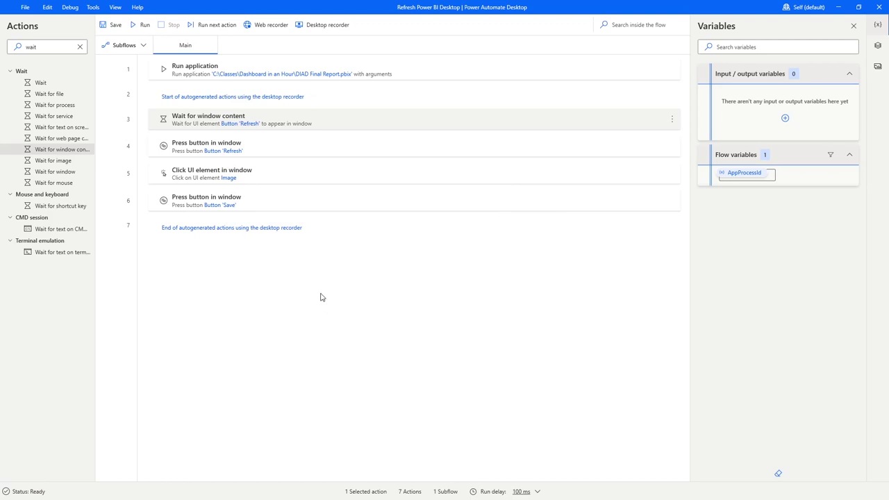
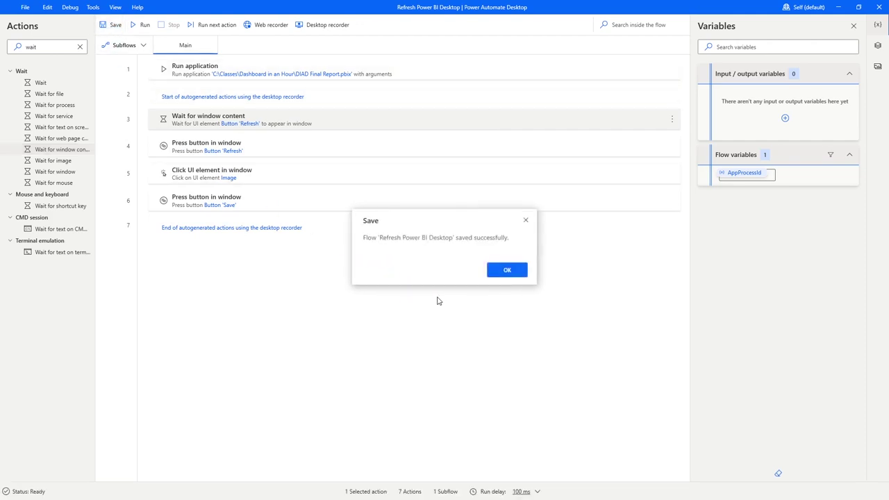
Save the flow with the added wait and run it again, minimizing the Power BI report window at the end.
click(507, 269)
click(140, 25)
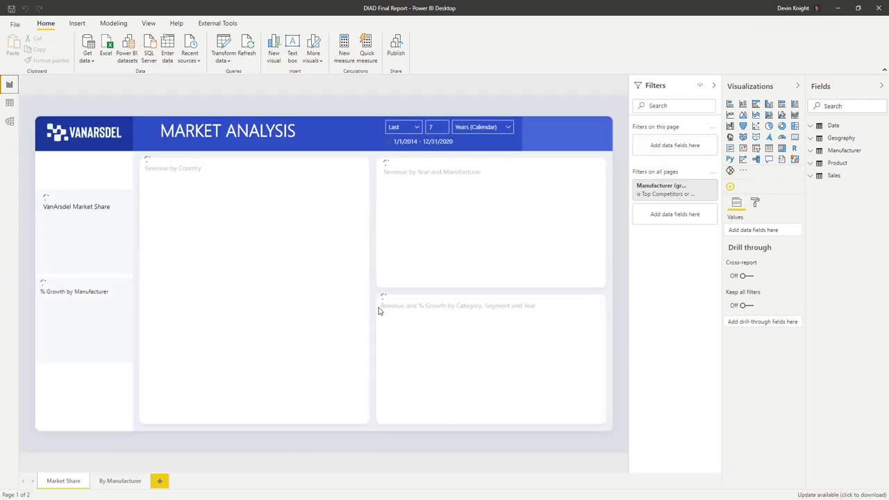
click(246, 50)
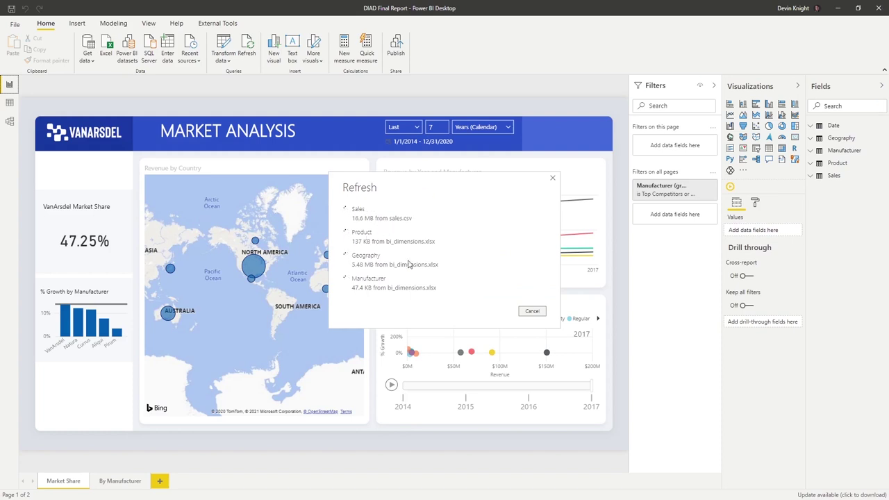
click(532, 311)
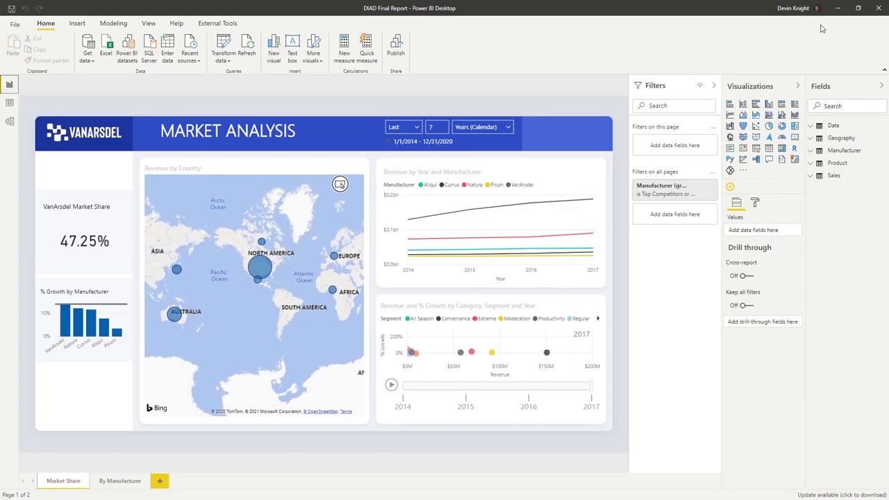
click(838, 8)
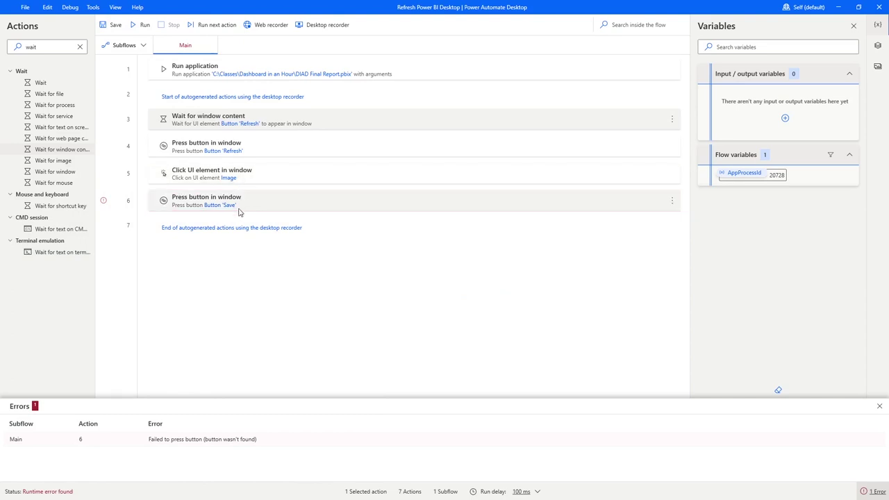
Examine the parameters of the action that clicks the Image UI element, leaving them as they are.
click(272, 181)
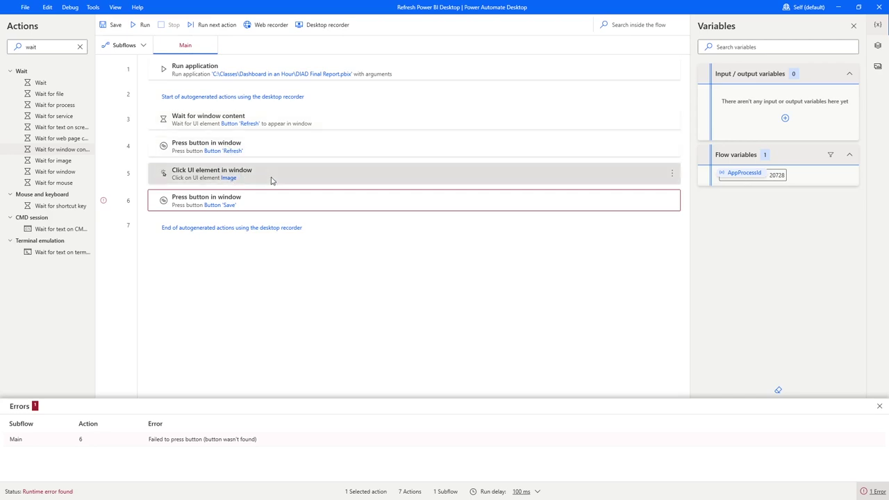
double_click(271, 181)
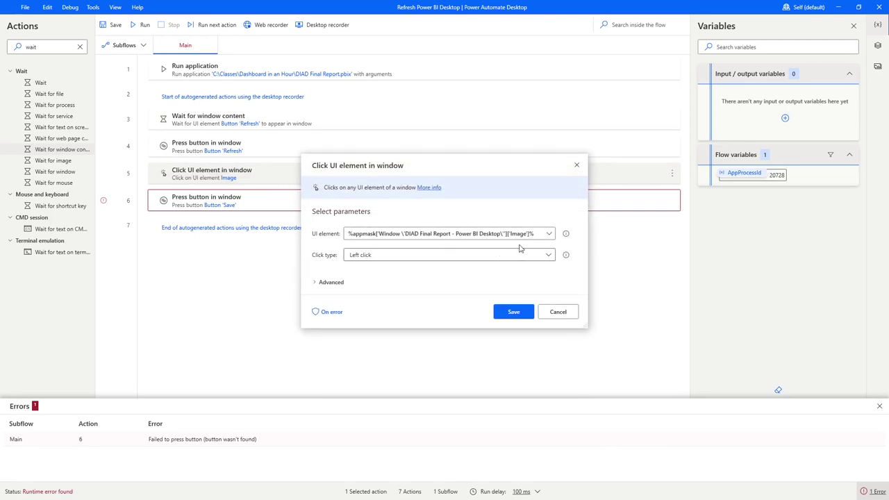
click(547, 316)
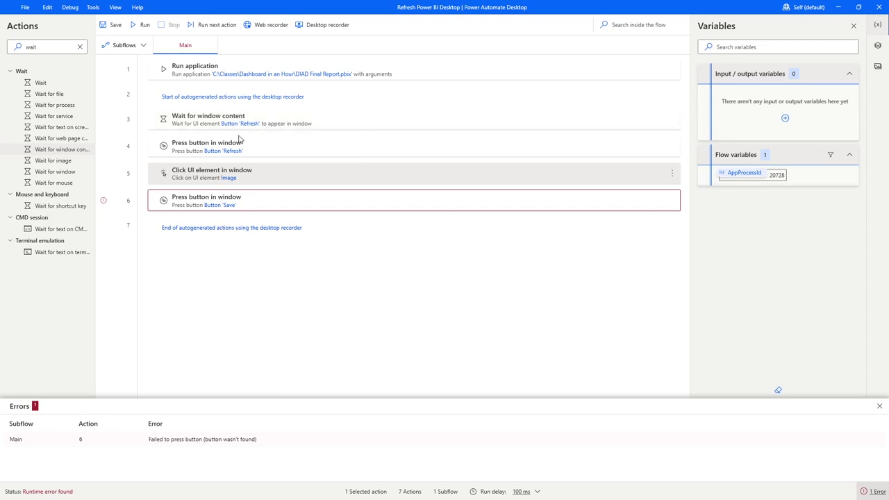
Add a Wait for window content action after the Refresh button press, capturing Power BI's Refresh dialog as its new UI element.
drag(50, 149, 199, 146)
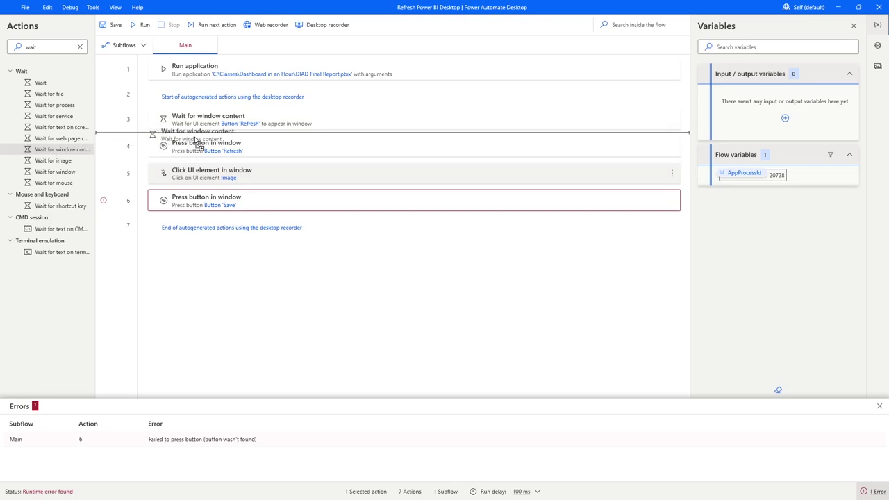
drag(198, 146, 199, 167)
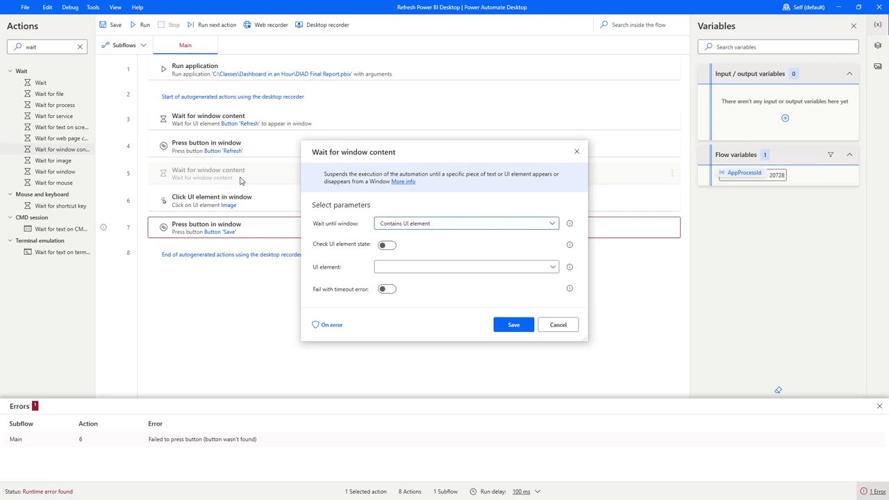
click(554, 269)
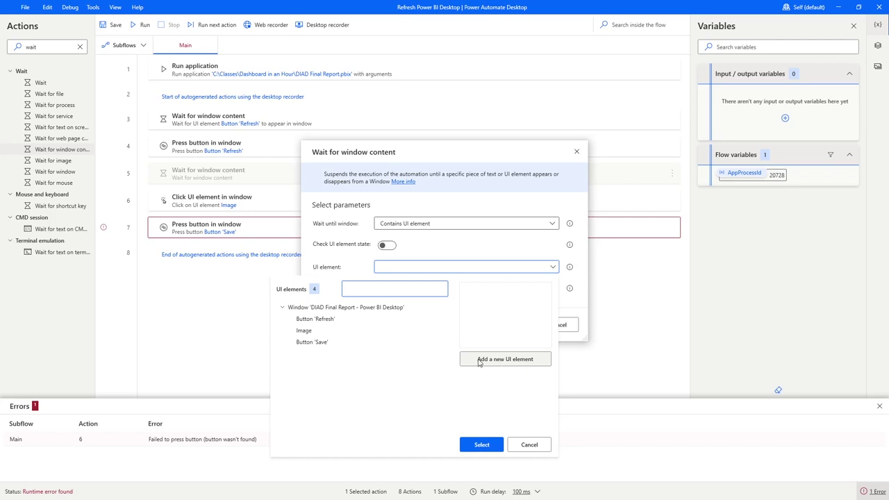
click(471, 360)
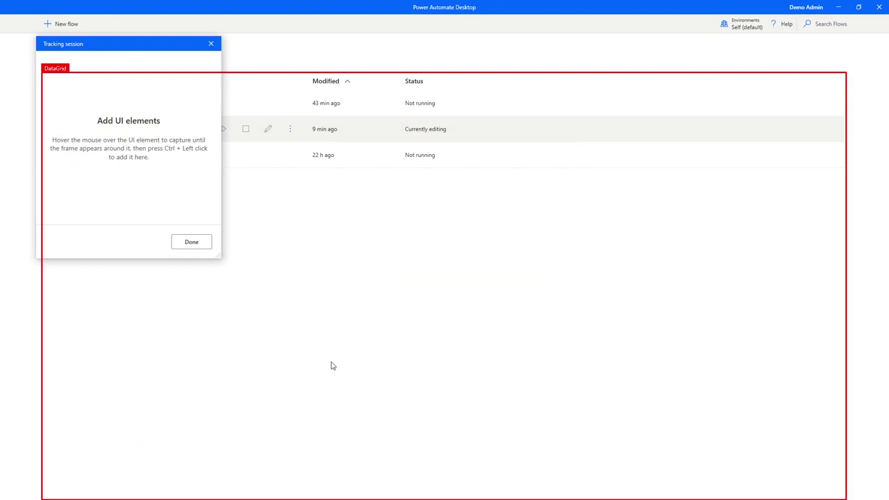
key(alt+Tab)
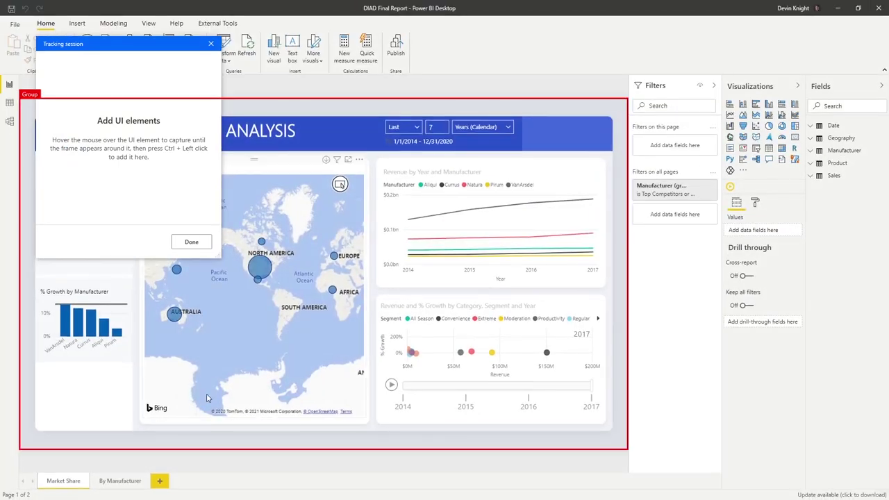
drag(129, 44, 379, 83)
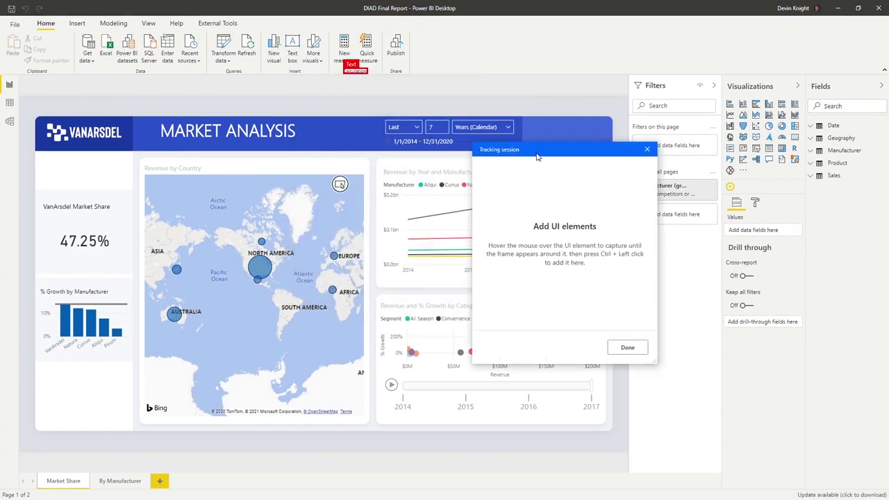
click(248, 47)
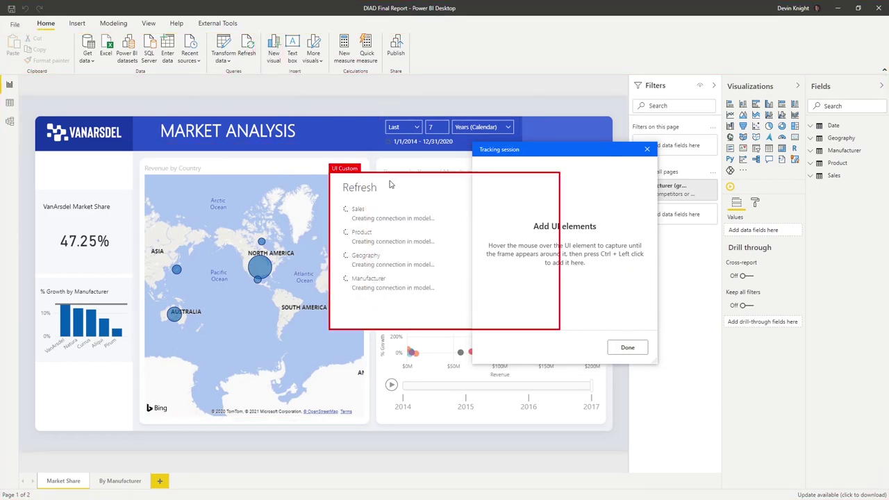
ctrl+click(390, 184)
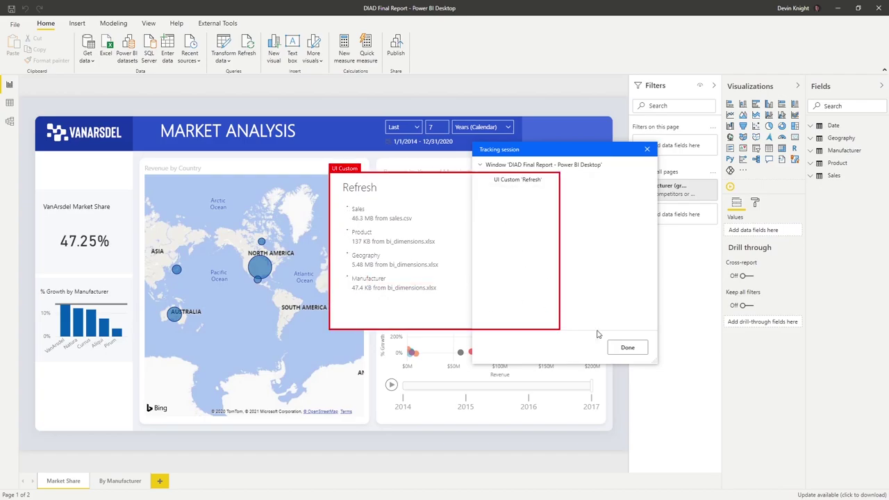
click(623, 346)
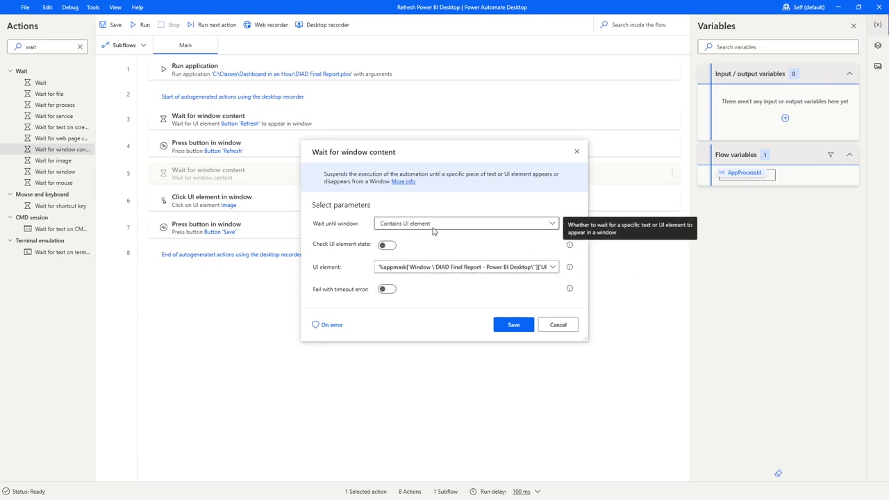
Set the wait after the Refresh press to continue once the window contains the UI element UI Custom 'Refresh', and save the action.
click(552, 224)
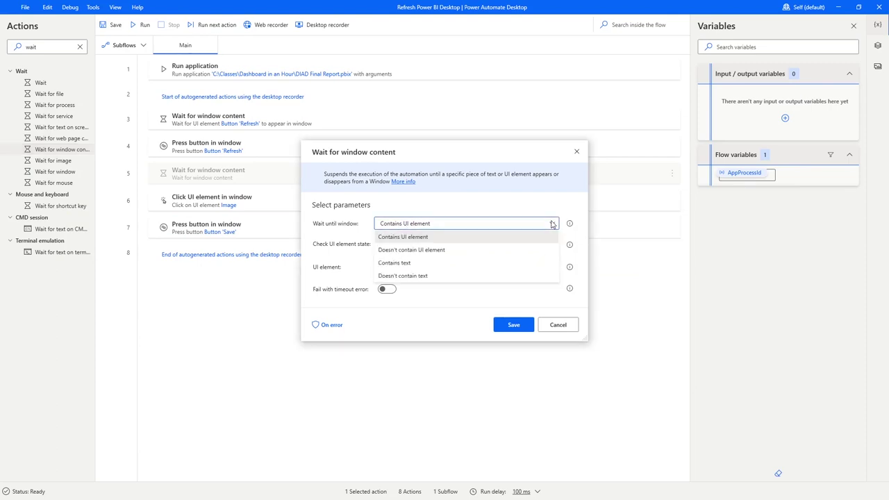
click(427, 238)
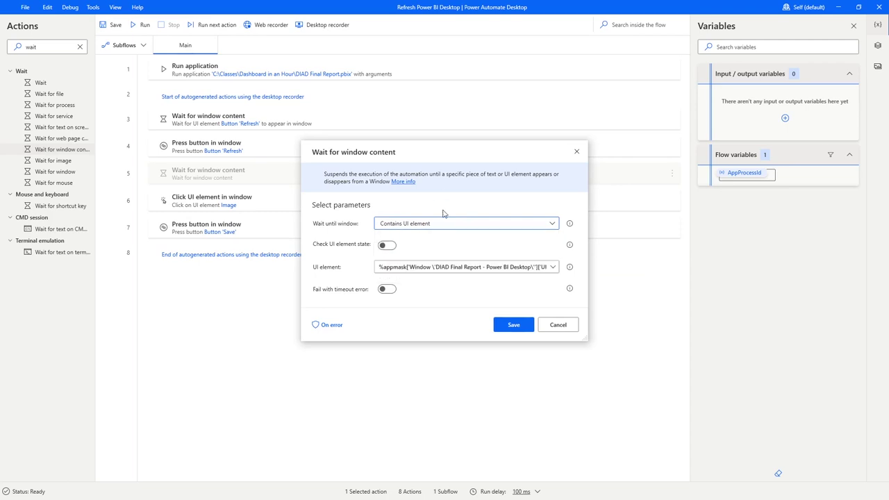
click(552, 268)
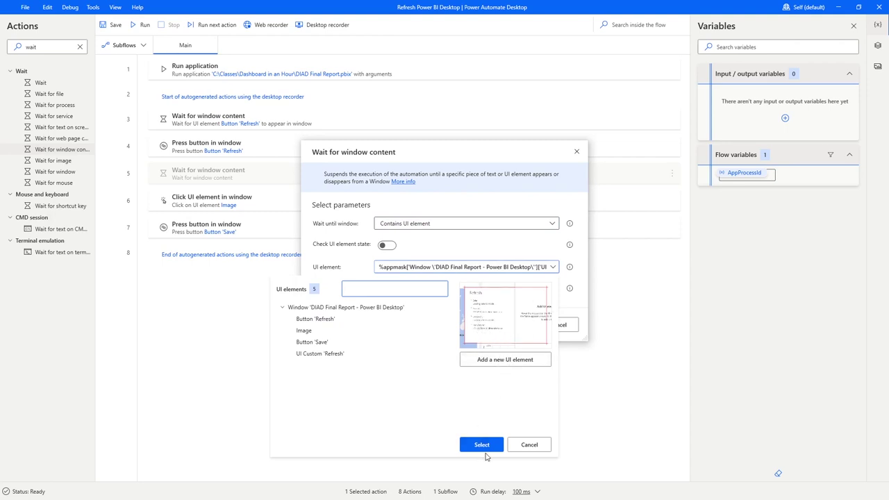
click(484, 449)
click(512, 327)
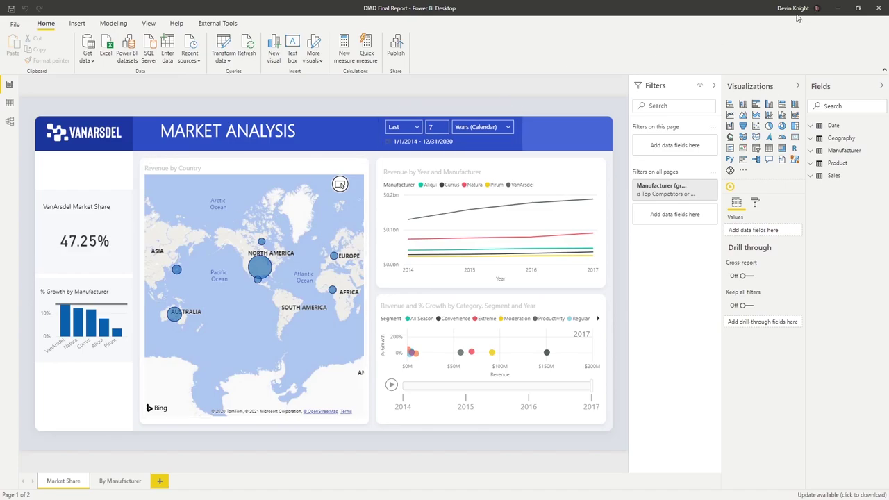
Minimize the Power BI report window and duplicate the UI Custom 'Refresh' wait action directly below the original in the flow.
click(836, 8)
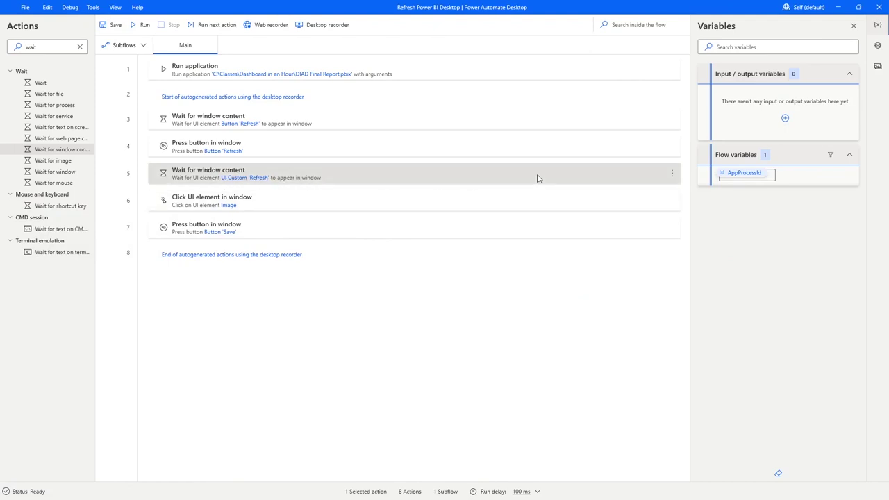
click(671, 175)
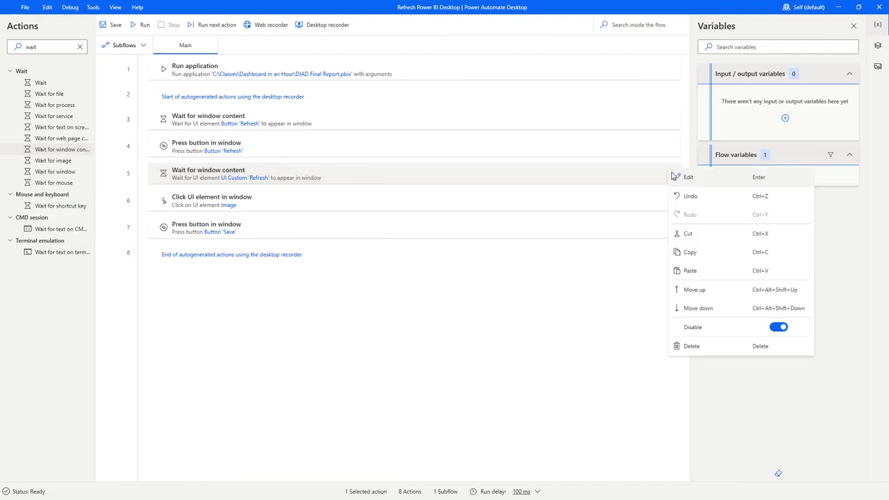
click(690, 255)
key(ctrl+v)
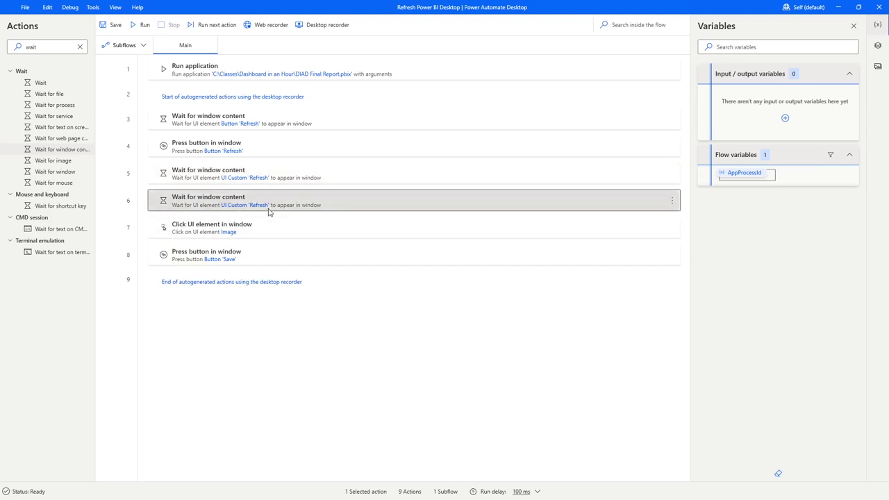
Edit the duplicated wait action to wait until the window doesn't contain the UI element UI Custom 'Refresh'.
right_click(352, 203)
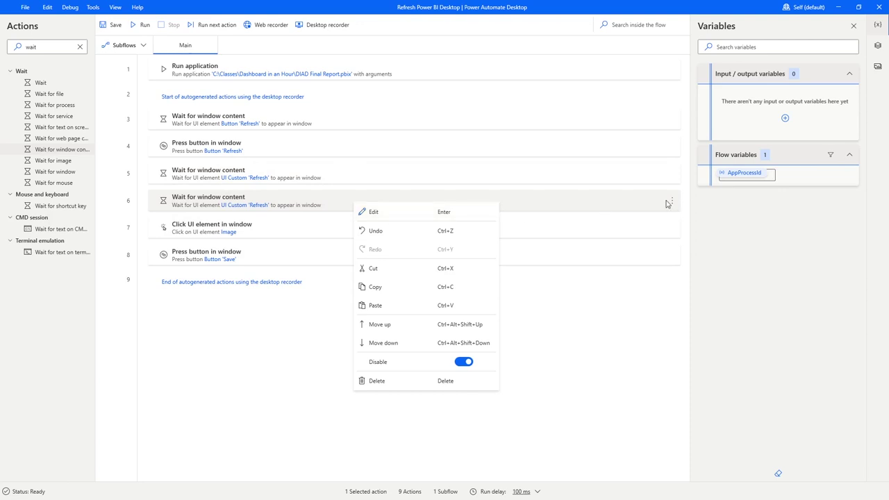
right_click(675, 201)
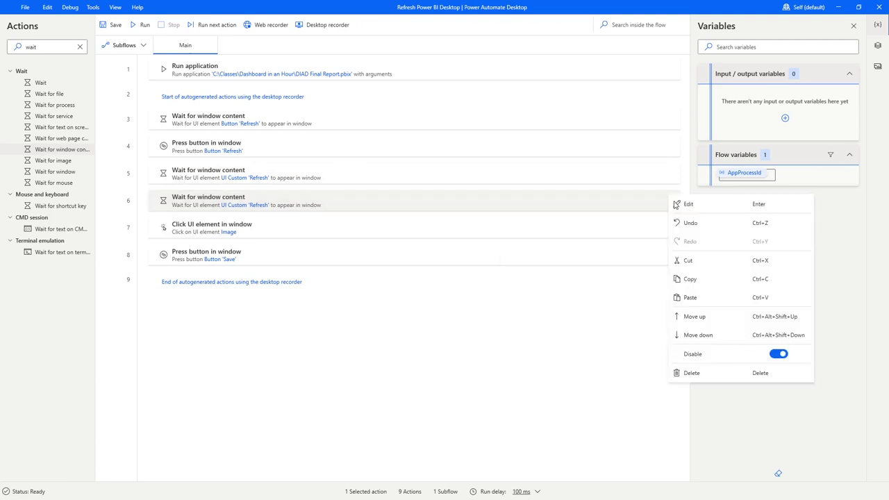
click(691, 204)
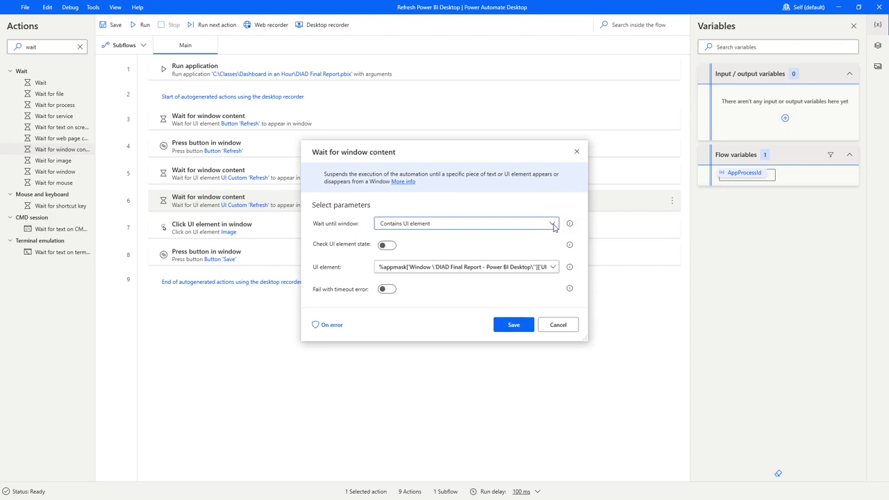
click(552, 226)
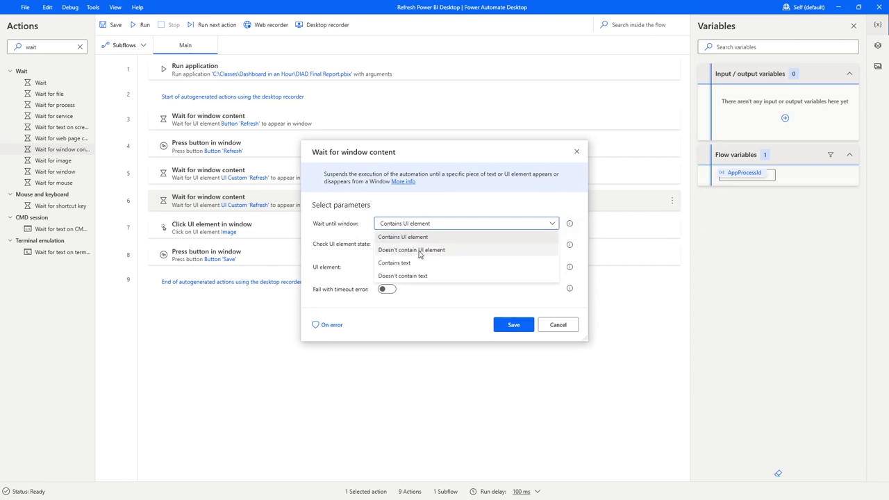
click(418, 252)
click(512, 305)
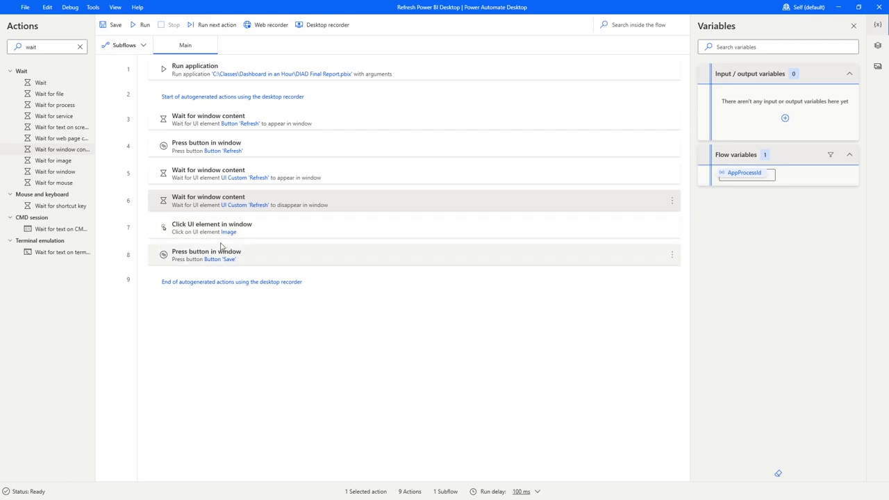
Add a Wait for window content action before the Save button press, waiting until the window contains the UI element Button 'Save'.
drag(49, 153, 194, 244)
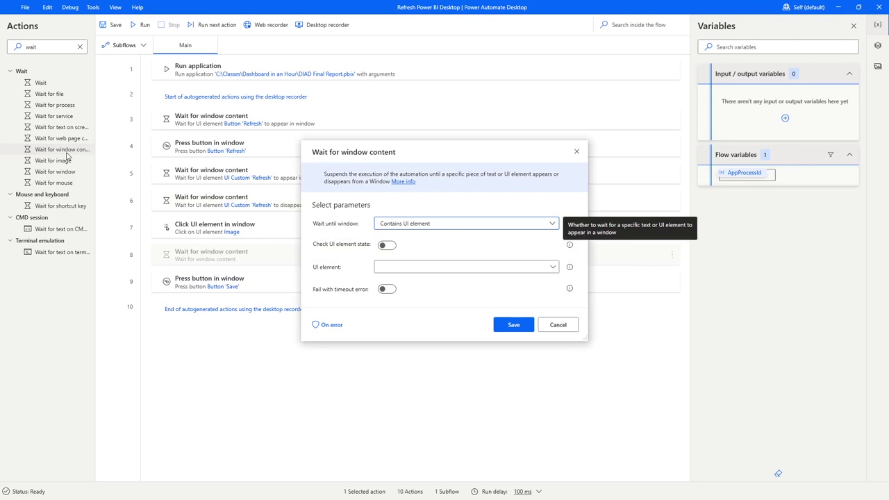
click(553, 268)
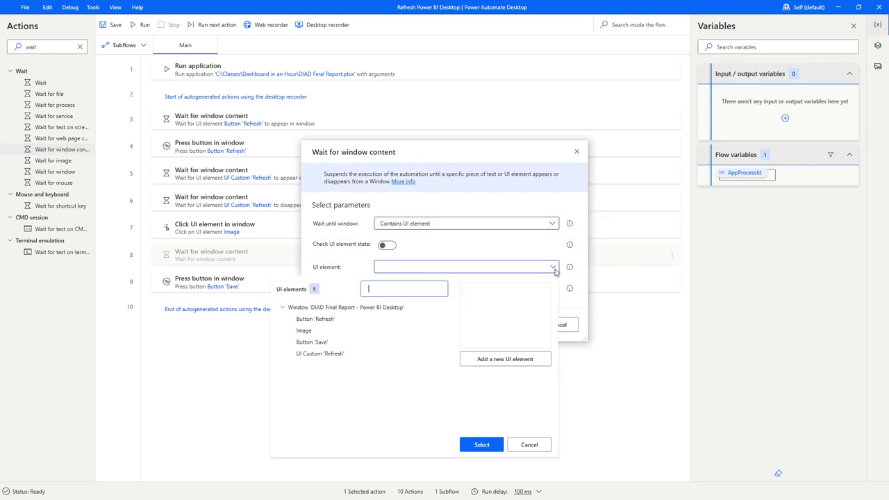
click(340, 345)
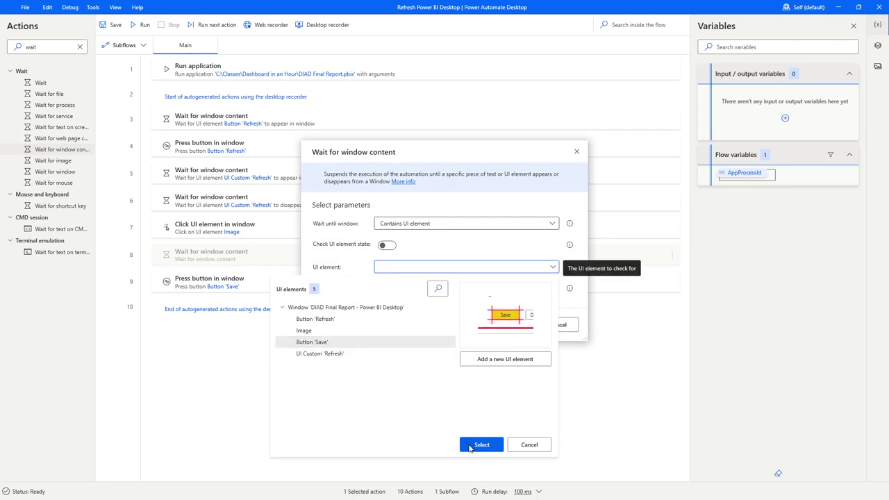
click(469, 448)
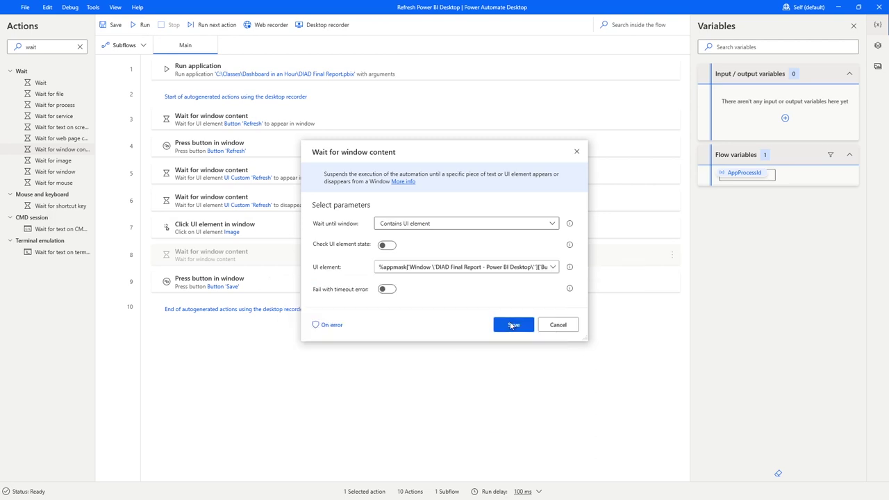
click(511, 326)
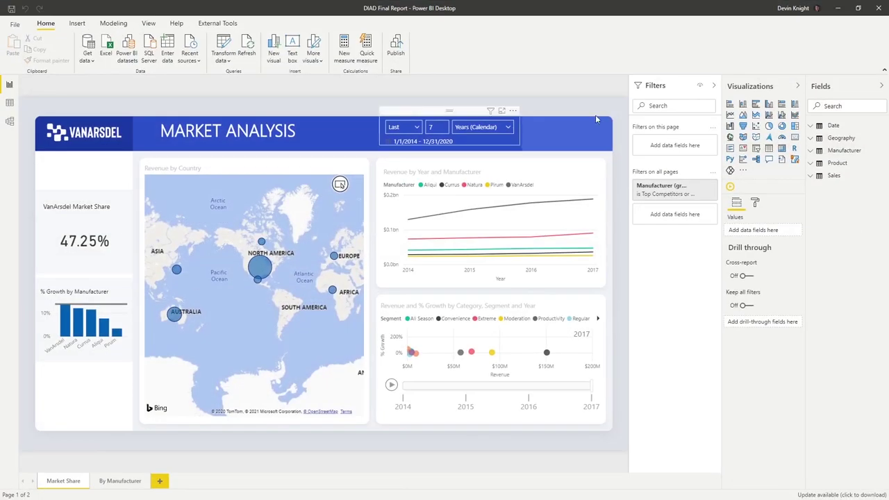
Close the open Power BI report without saving its changes, and save the flow with its new wait actions.
click(884, 12)
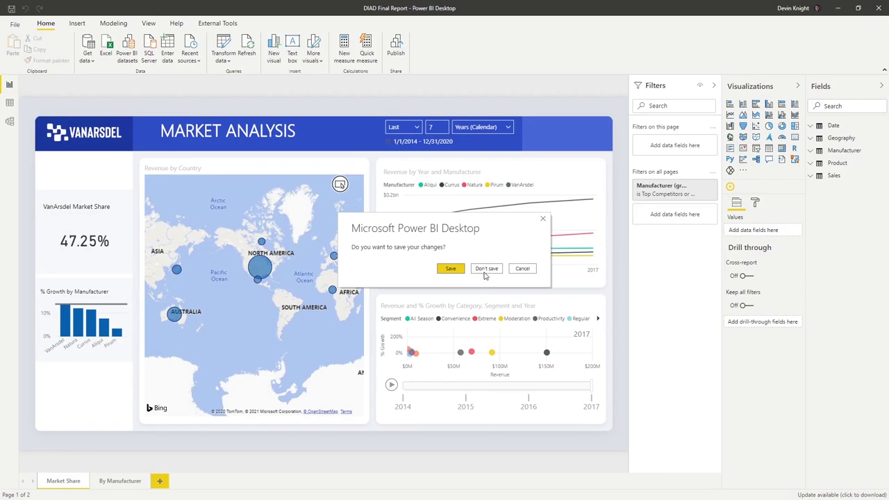
click(485, 268)
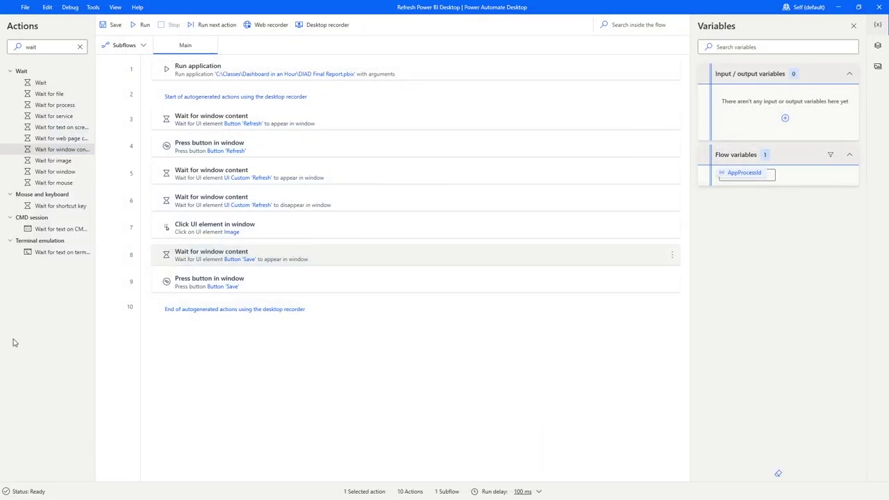
click(118, 26)
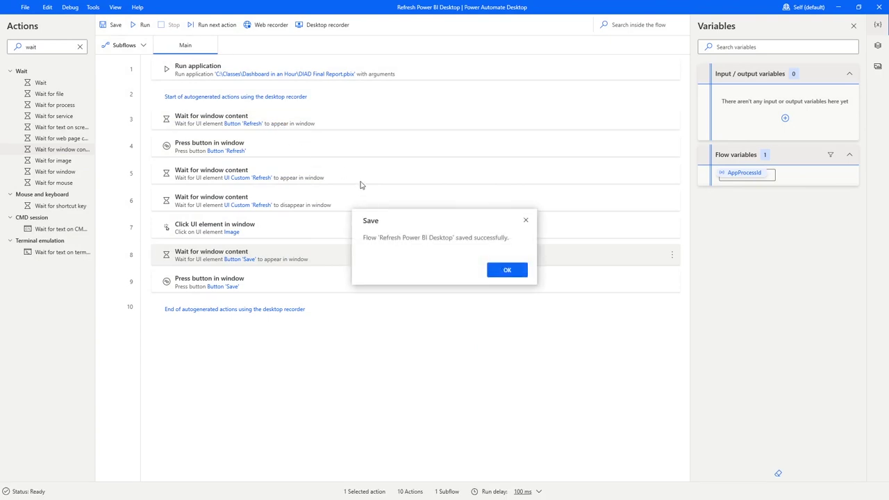
click(490, 269)
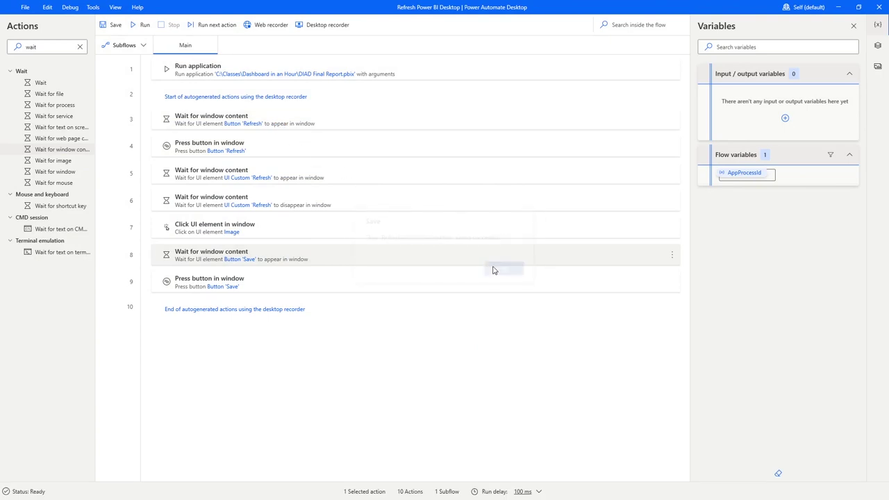
Run the flow to open the report, refresh its data, close the report window and save the changes.
click(138, 27)
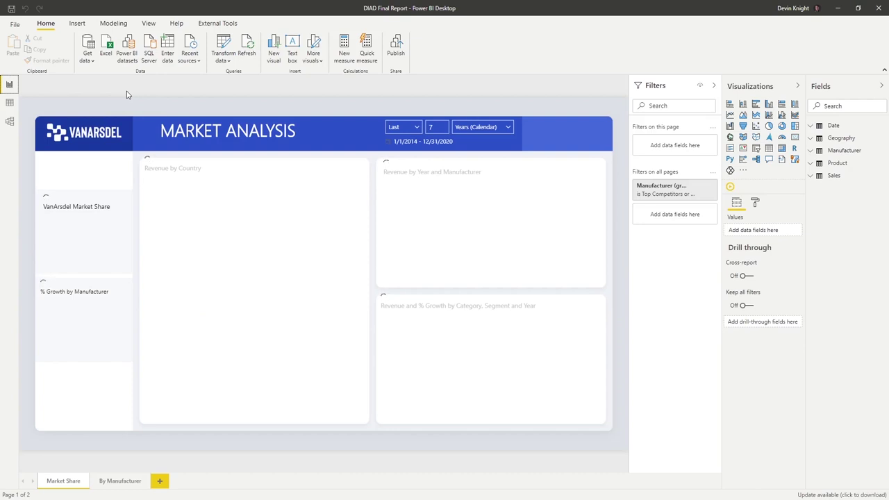
click(247, 50)
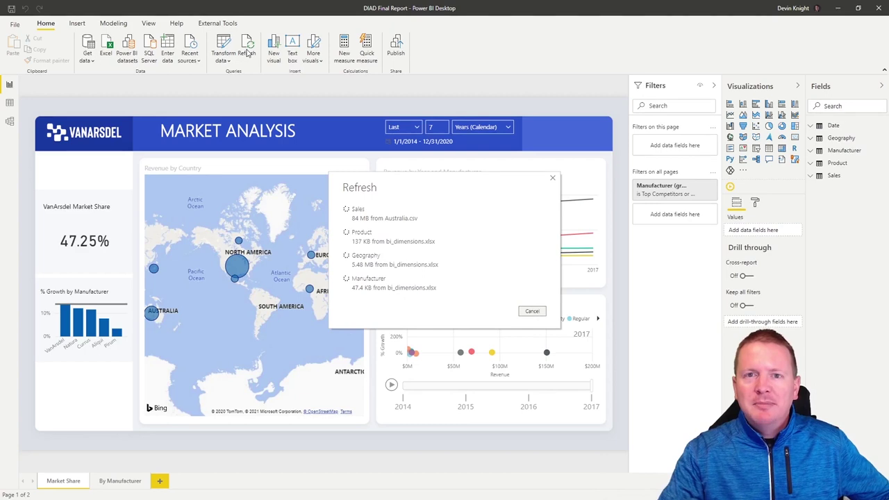
click(881, 8)
click(451, 270)
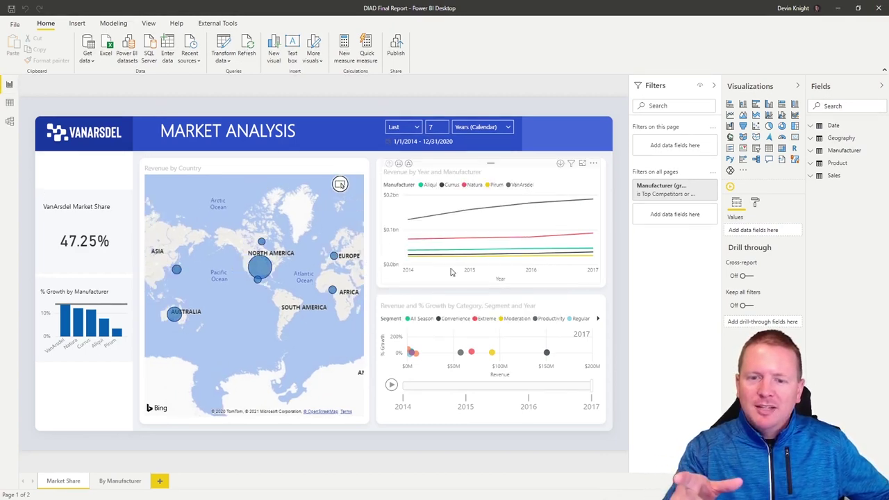